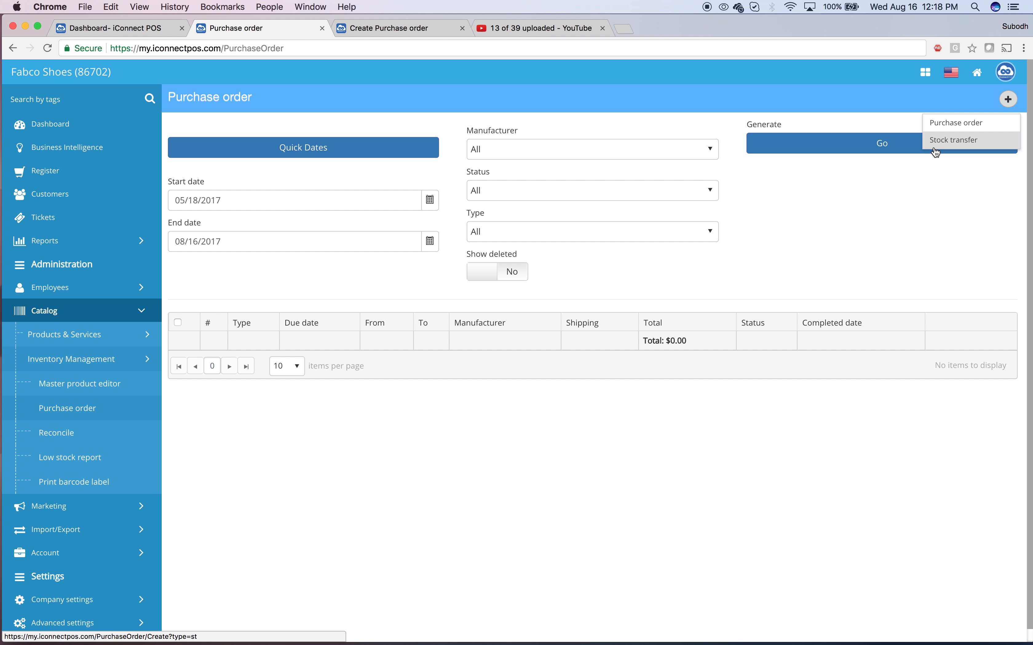
# Step: Start a new purchase order and check its due date field and the available vendors
pyautogui.click(954, 123)
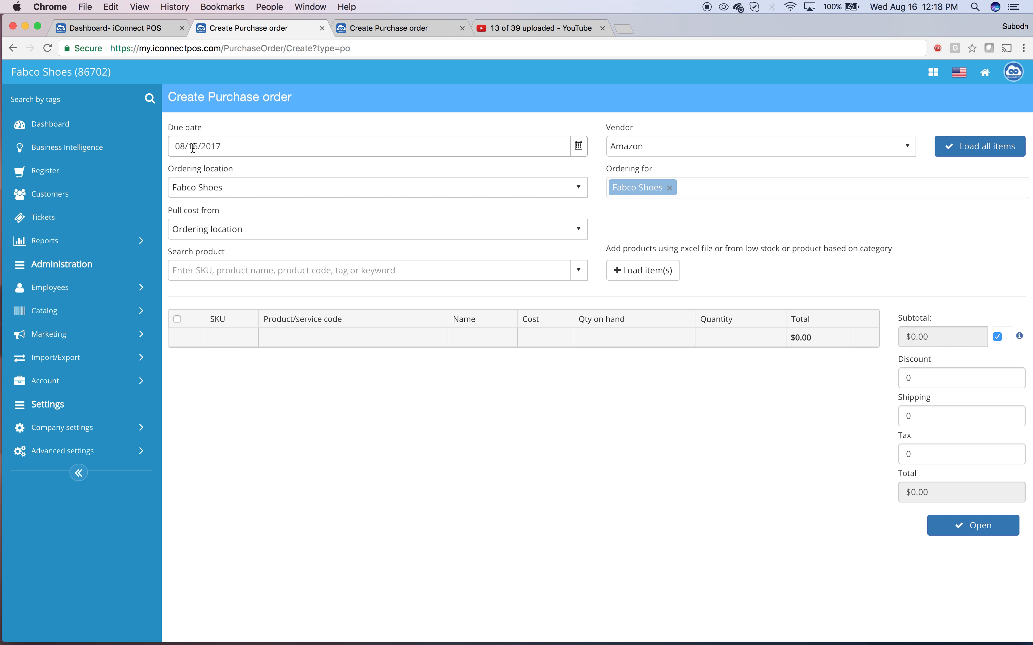
pyautogui.click(226, 147)
pyautogui.click(648, 150)
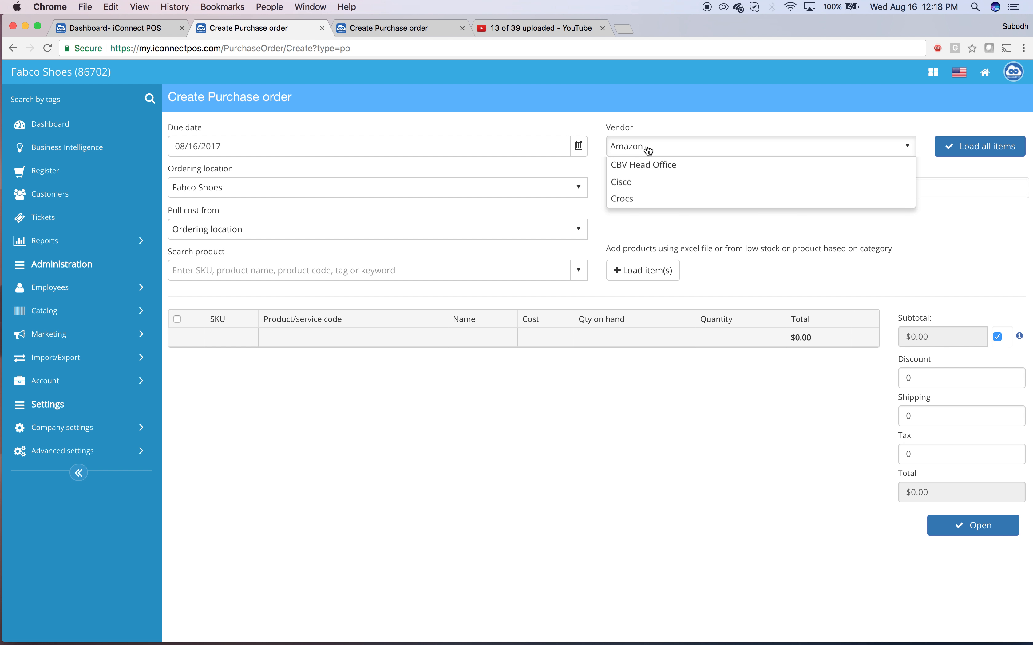
pyautogui.click(714, 110)
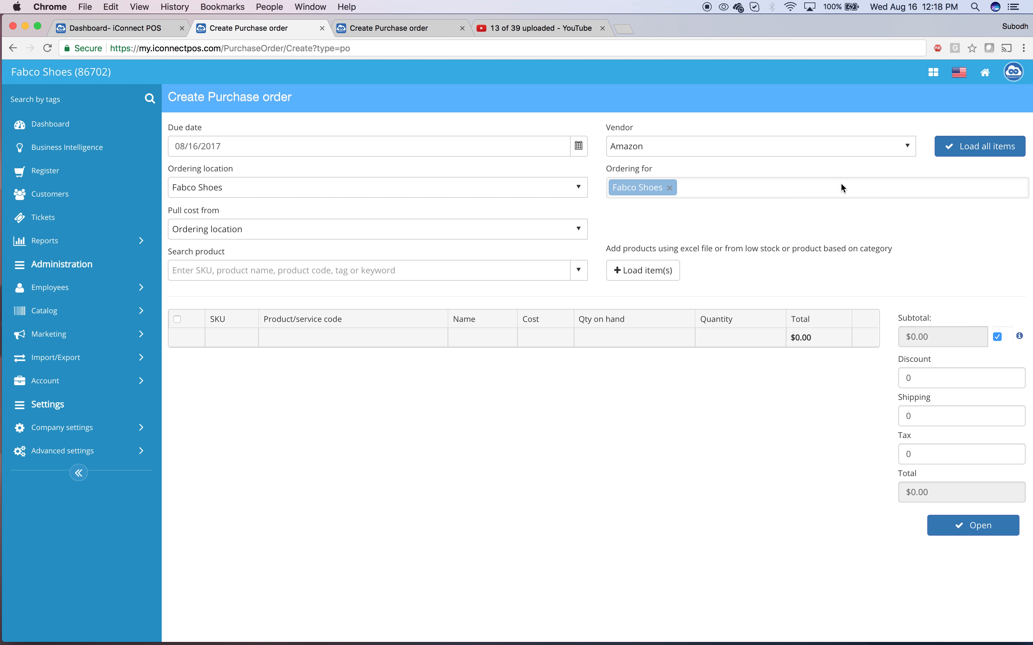
# Step: Load all items of the vendor Amazon and look through the item table's columns
pyautogui.click(965, 154)
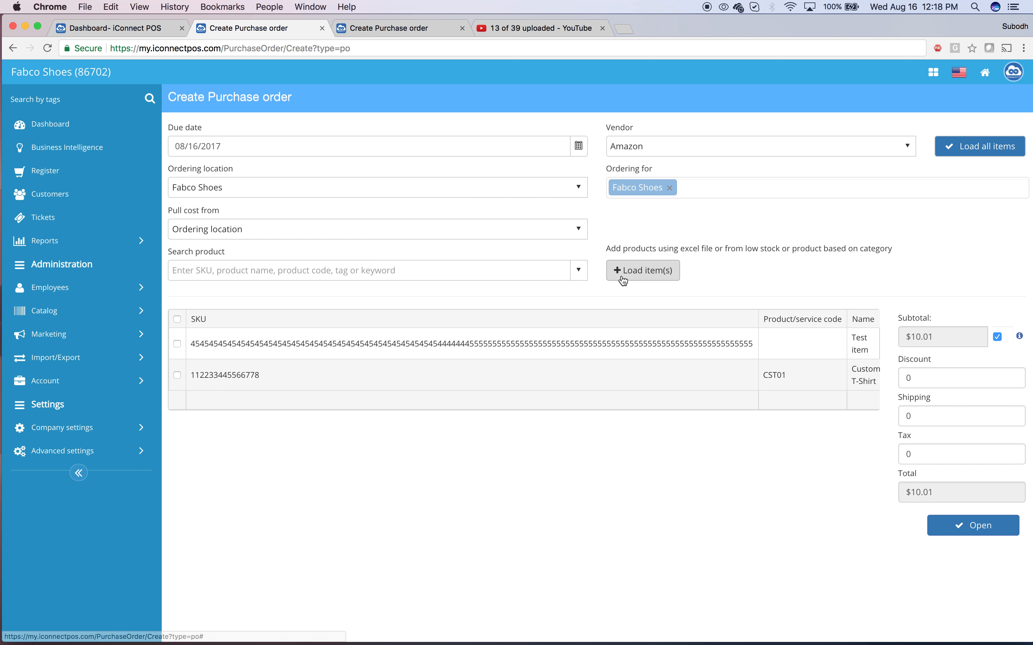
pyautogui.hscroll(10, 615, 360)
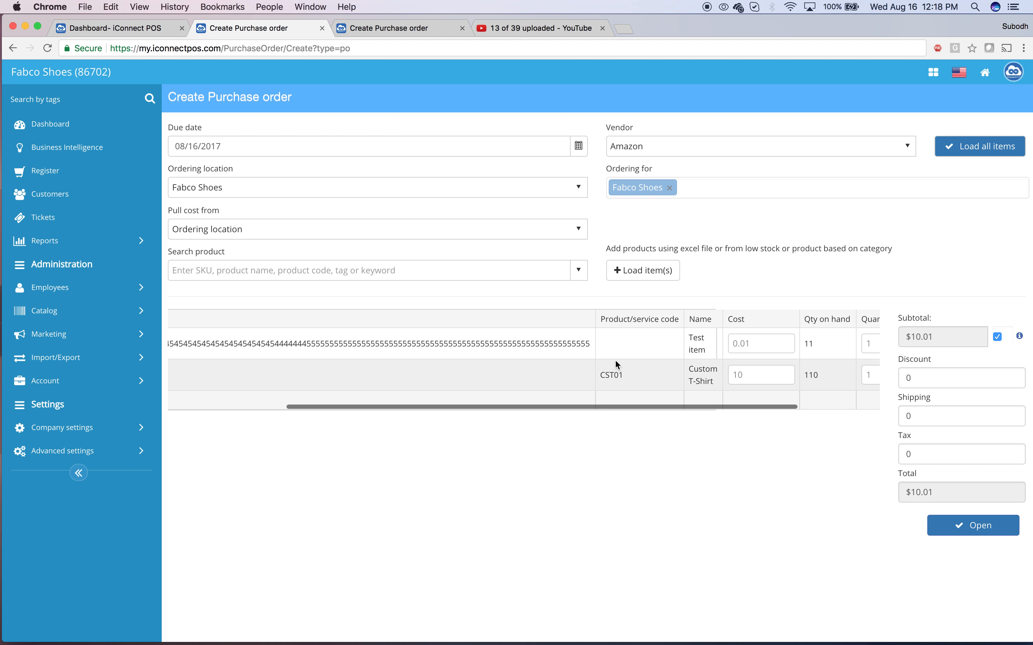
pyautogui.hscroll(-10, 515, 365)
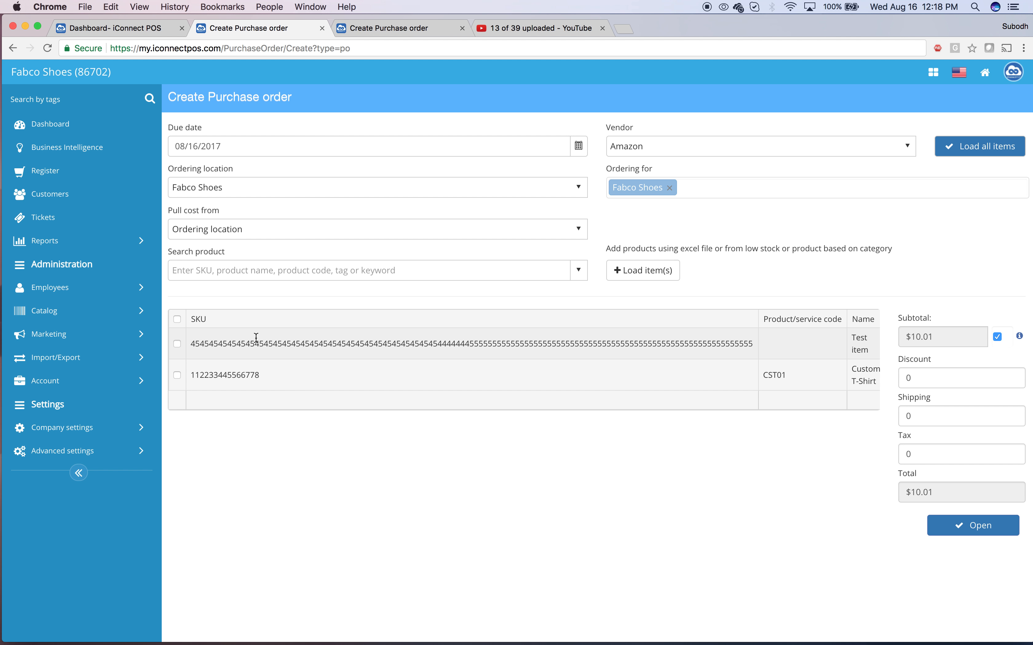
# Step: Change the vendor to Aveda and load all of its items for Fabco Shoes
pyautogui.click(619, 150)
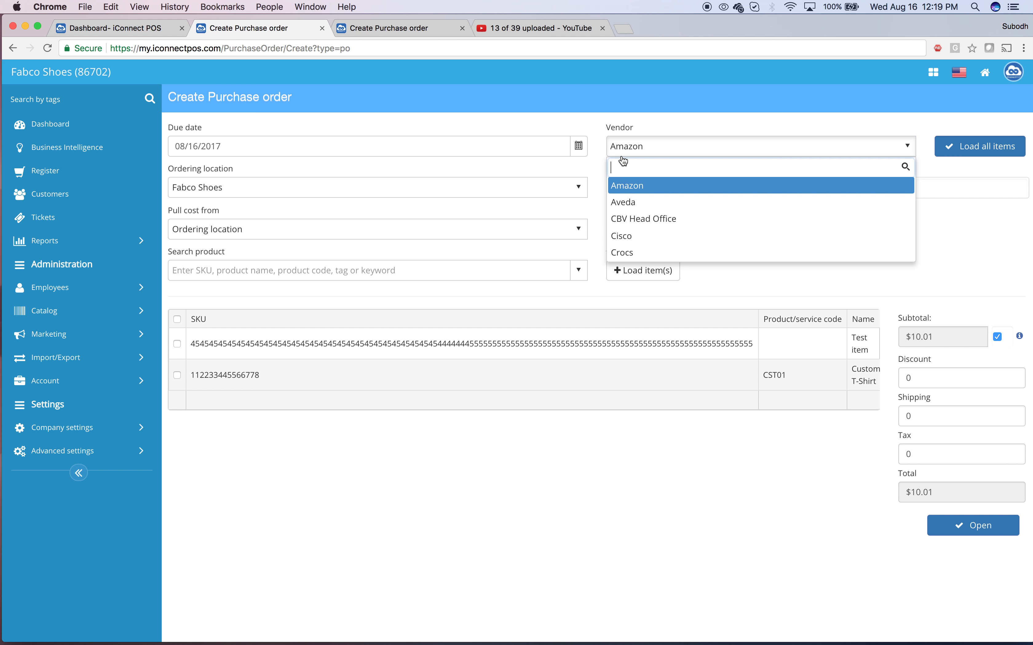
pyautogui.click(636, 203)
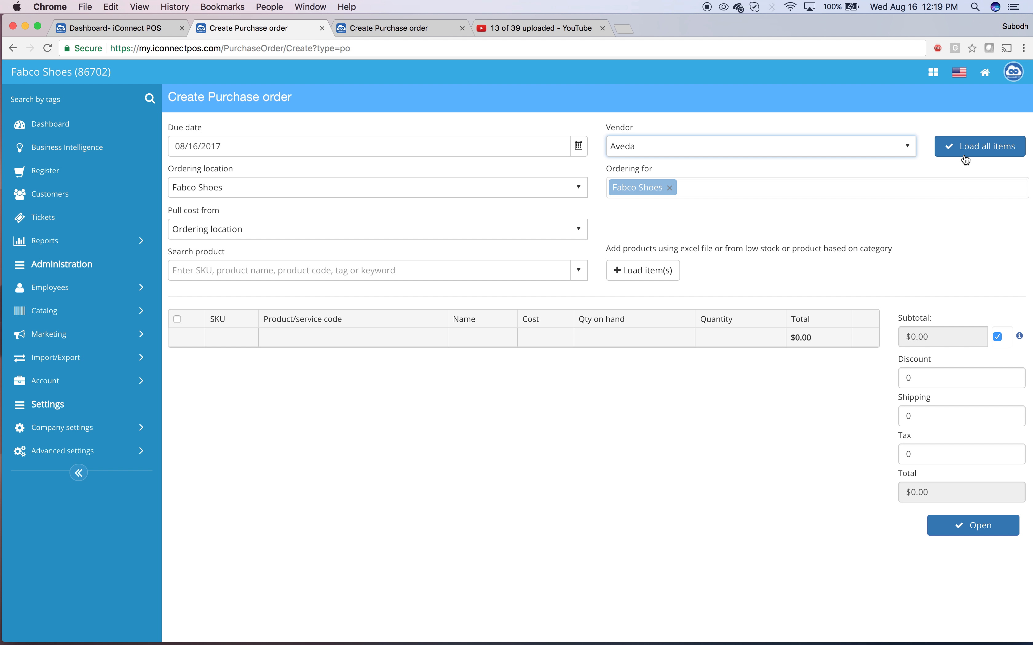
pyautogui.click(966, 157)
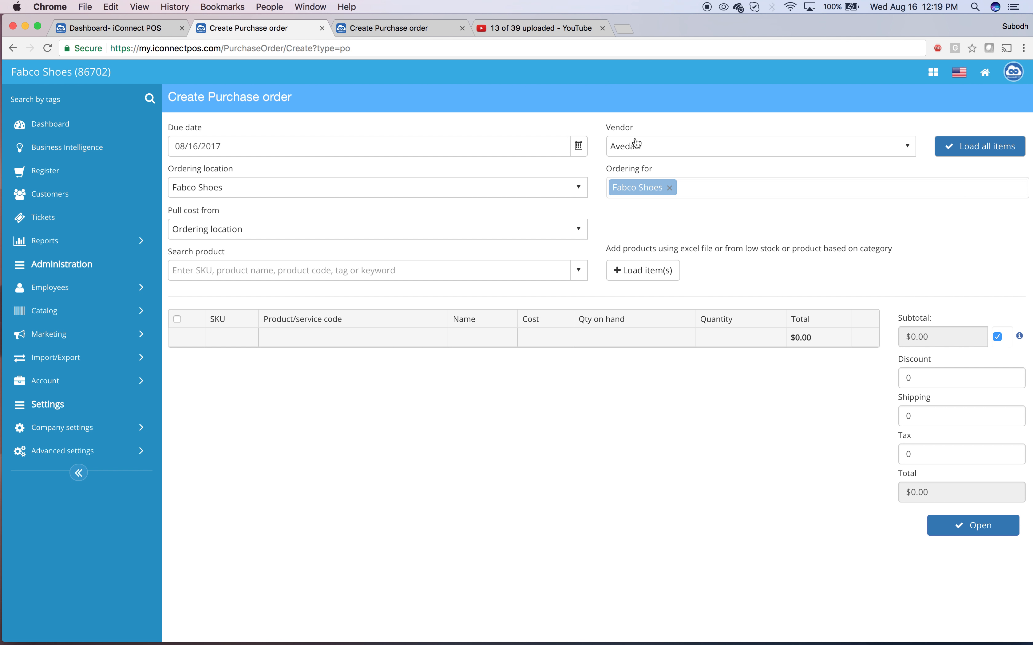
pyautogui.click(669, 149)
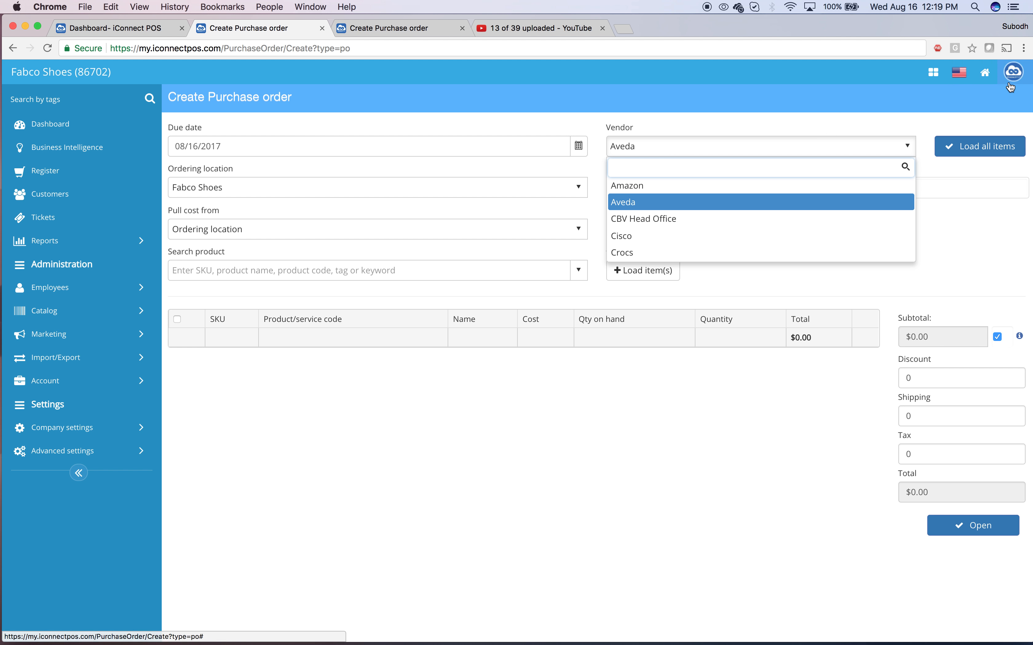
# Step: Switch the current company to the Salon and Spa store
pyautogui.click(985, 75)
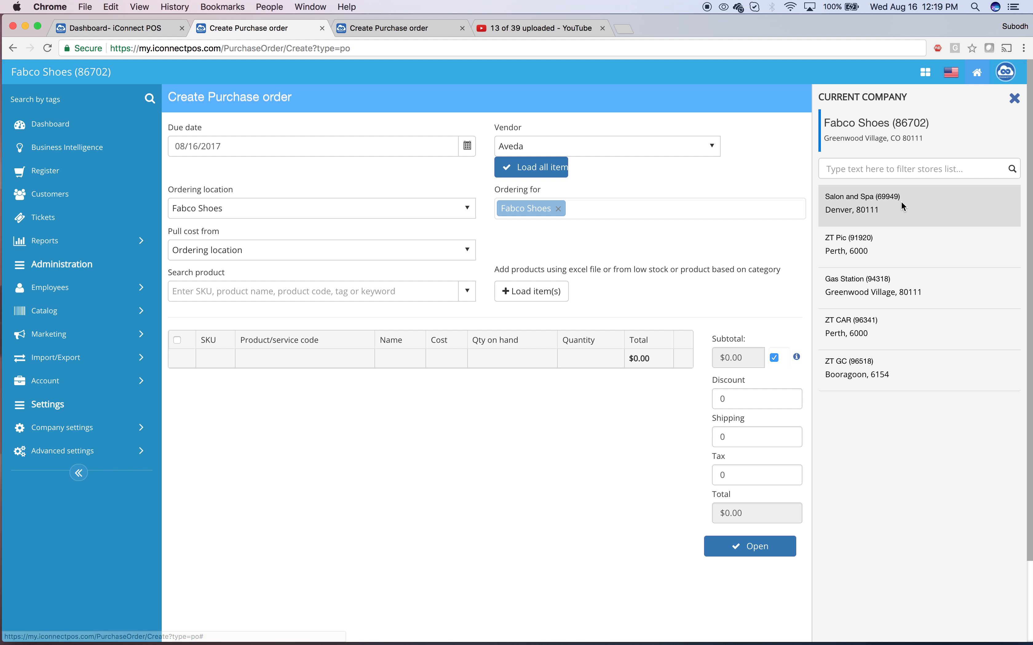
pyautogui.click(862, 202)
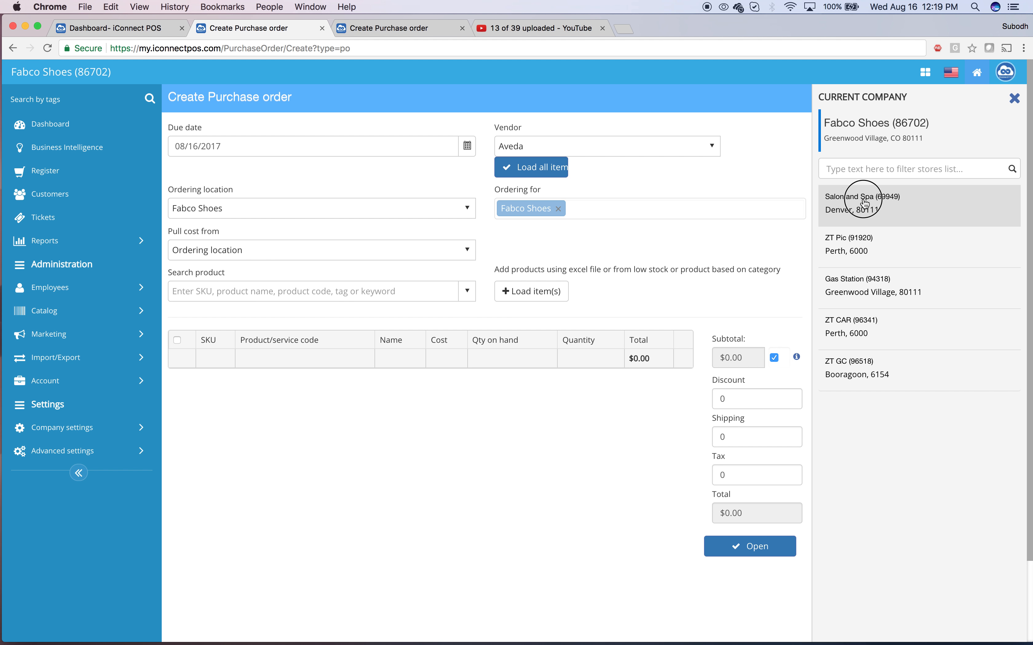
pyautogui.click(598, 231)
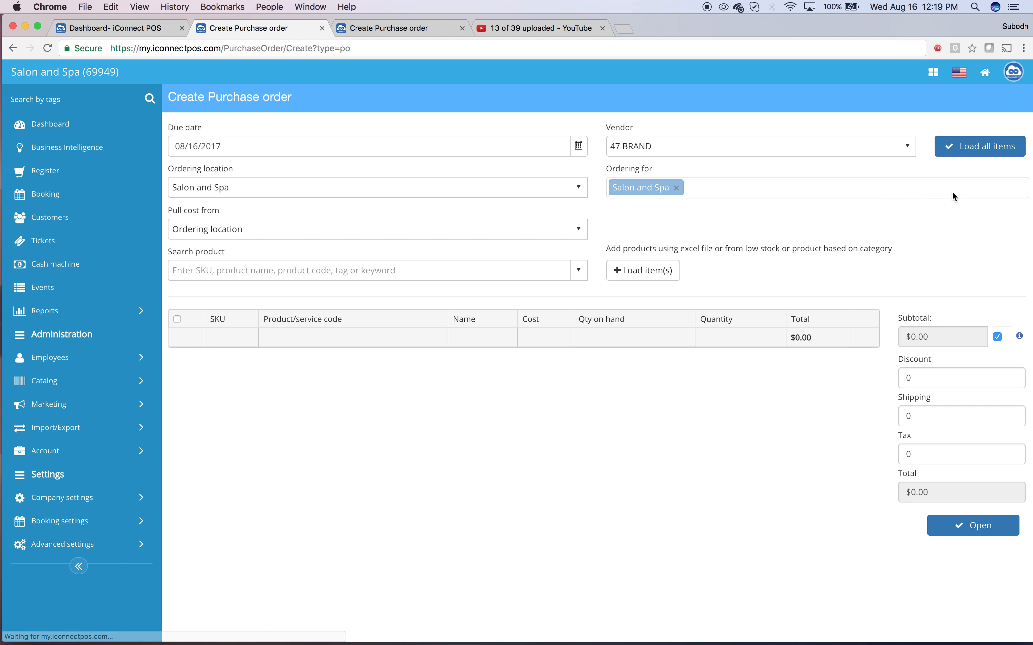
# Step: Select Aveda as the vendor and load all its items for Salon and Spa
pyautogui.click(664, 150)
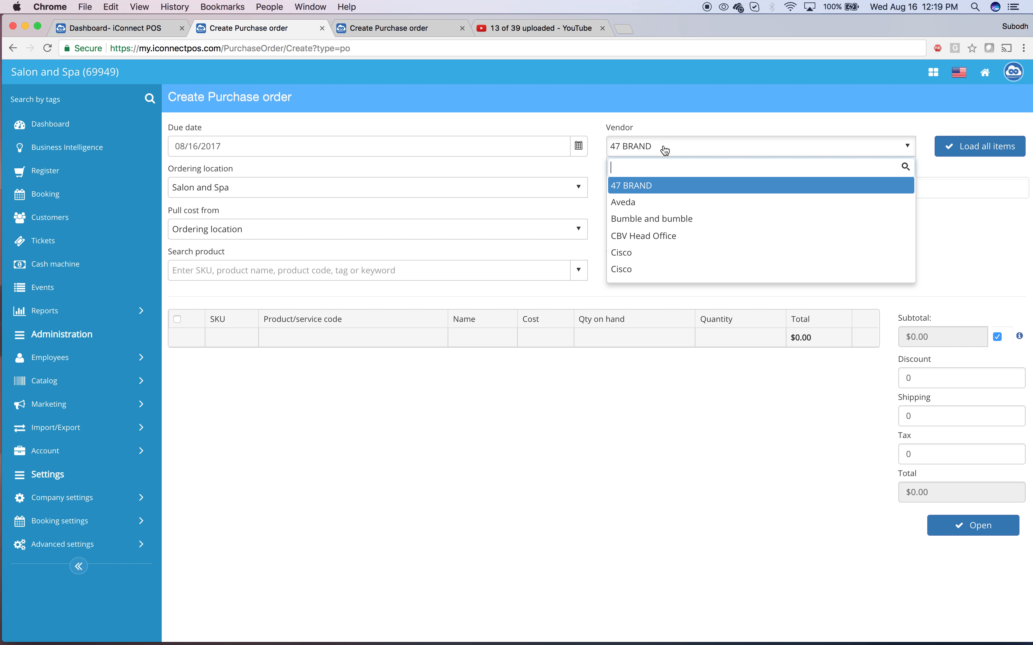
pyautogui.click(650, 203)
pyautogui.click(961, 148)
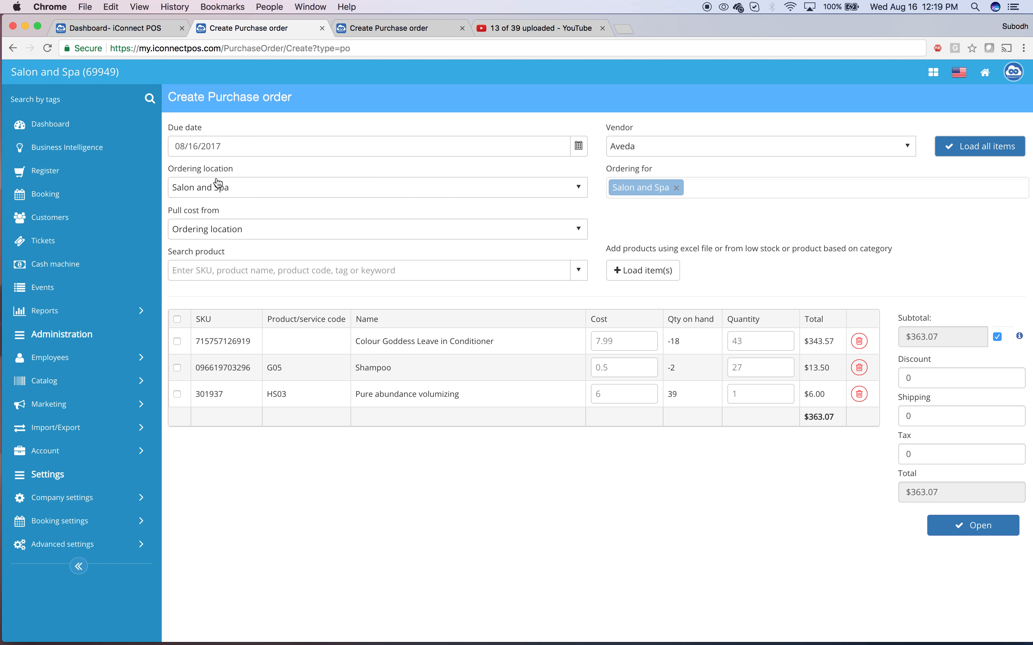
# Step: Choose Salon and Spa as the ordering location and add Fabco Shoes to the stores being ordered for
pyautogui.click(231, 194)
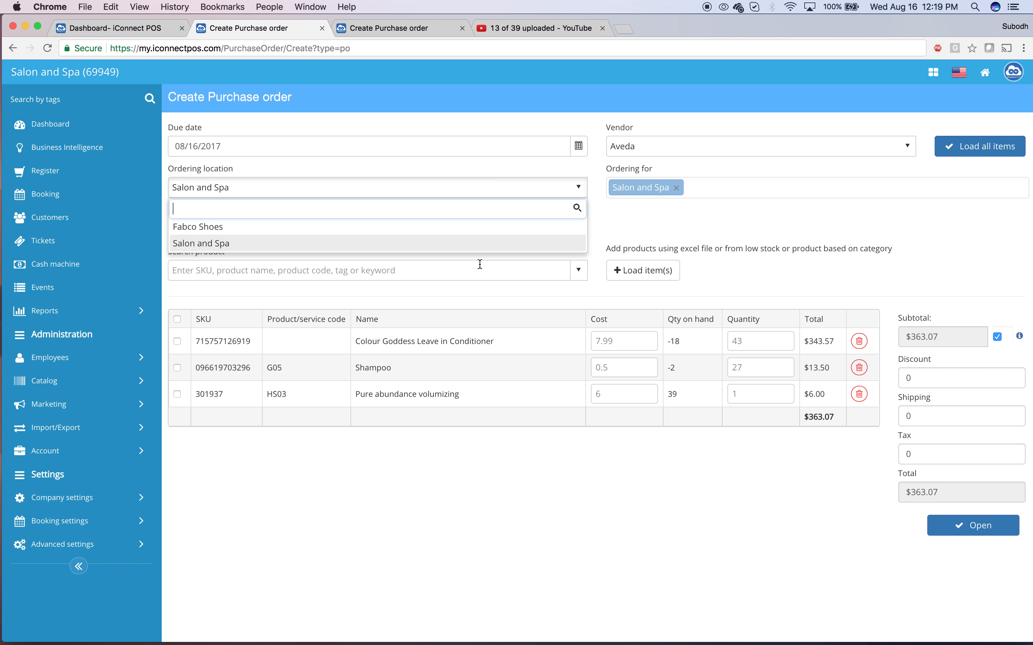
pyautogui.click(648, 233)
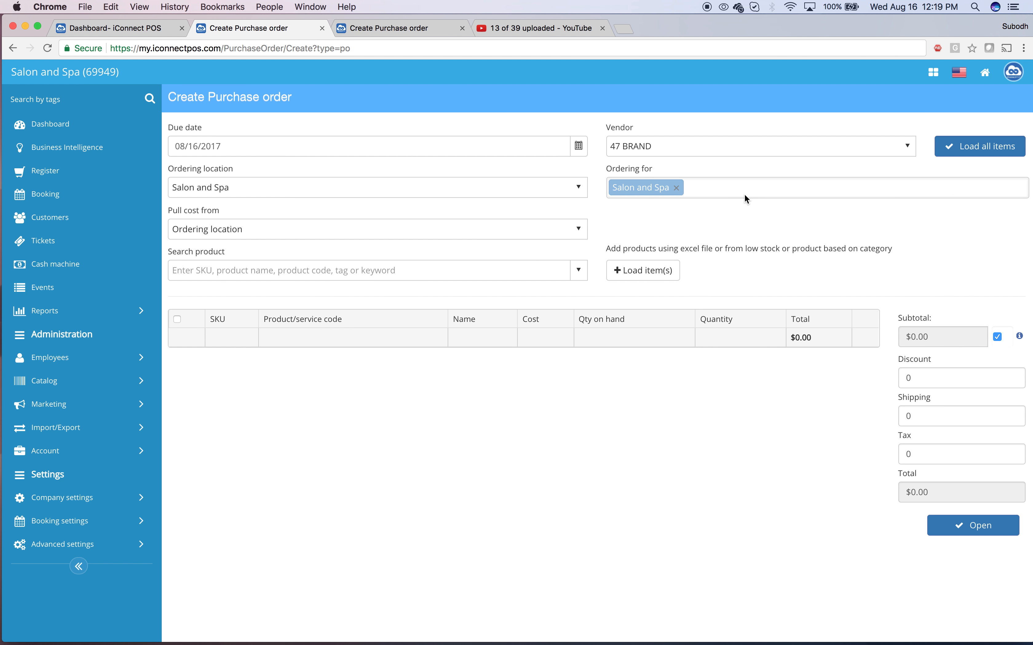
pyautogui.click(744, 195)
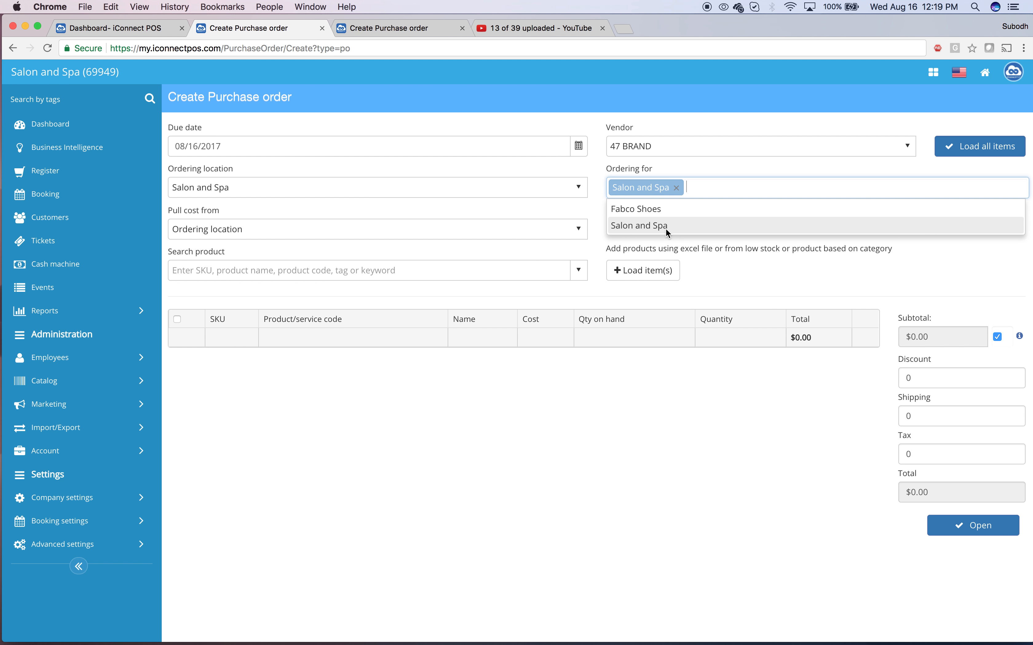
pyautogui.click(658, 209)
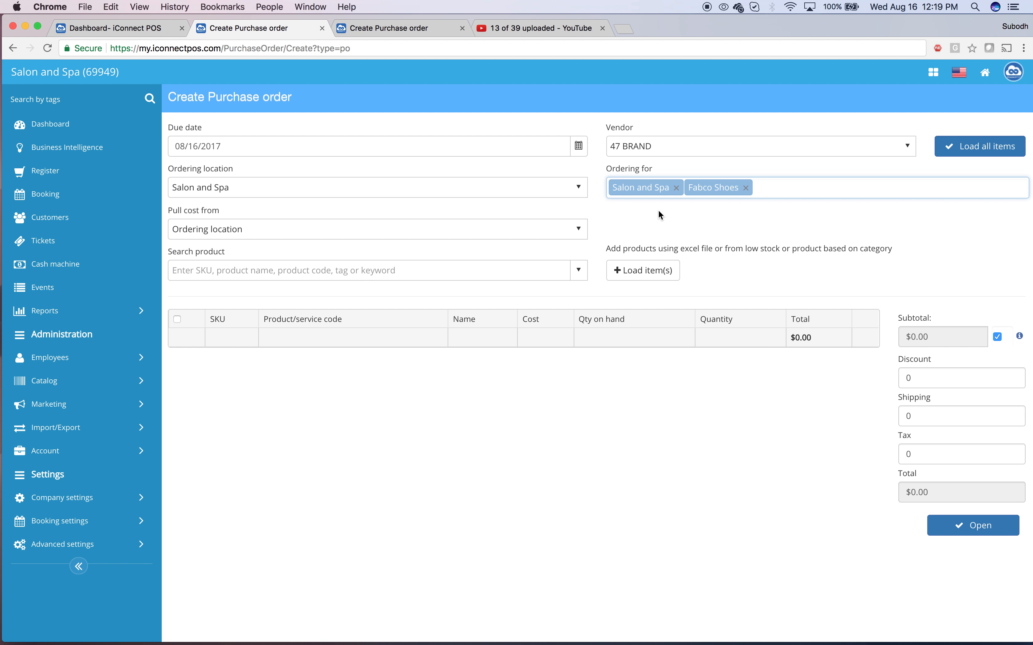
# Step: Set the vendor to Aveda and load all its items for both stores
pyautogui.click(745, 150)
pyautogui.click(640, 199)
pyautogui.click(964, 151)
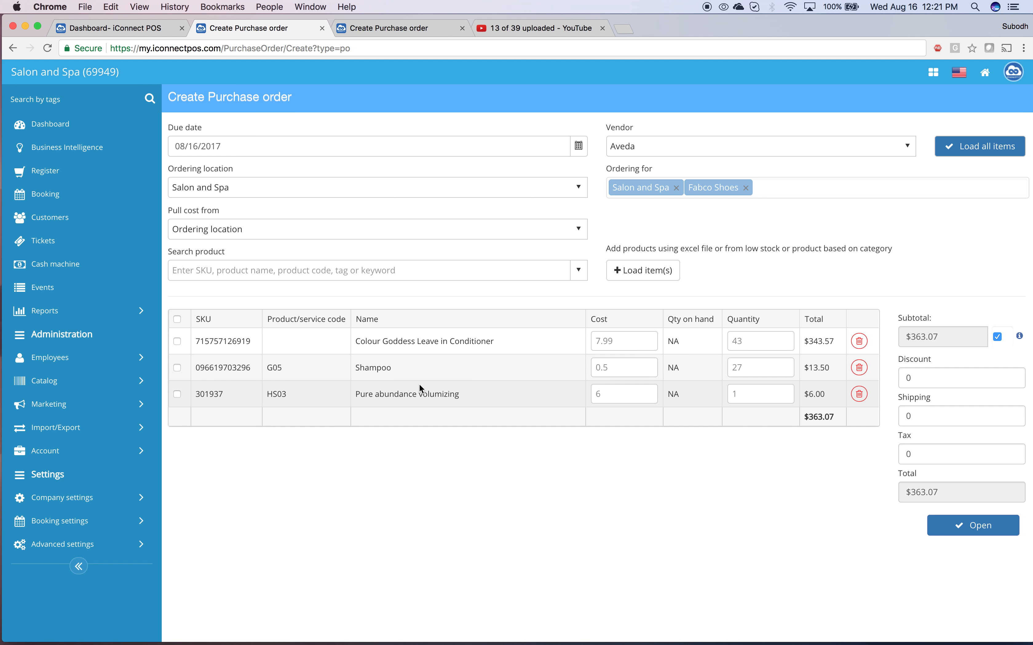
# Step: Review the options for which location the item costs are pulled from, keeping Ordering location
pyautogui.click(192, 234)
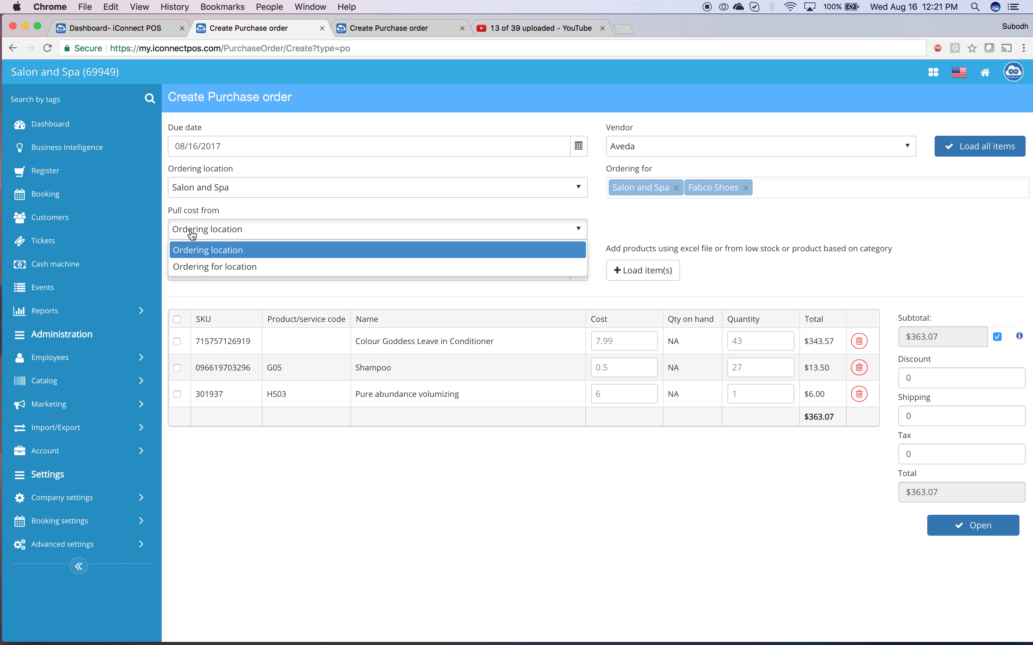
pyautogui.click(192, 234)
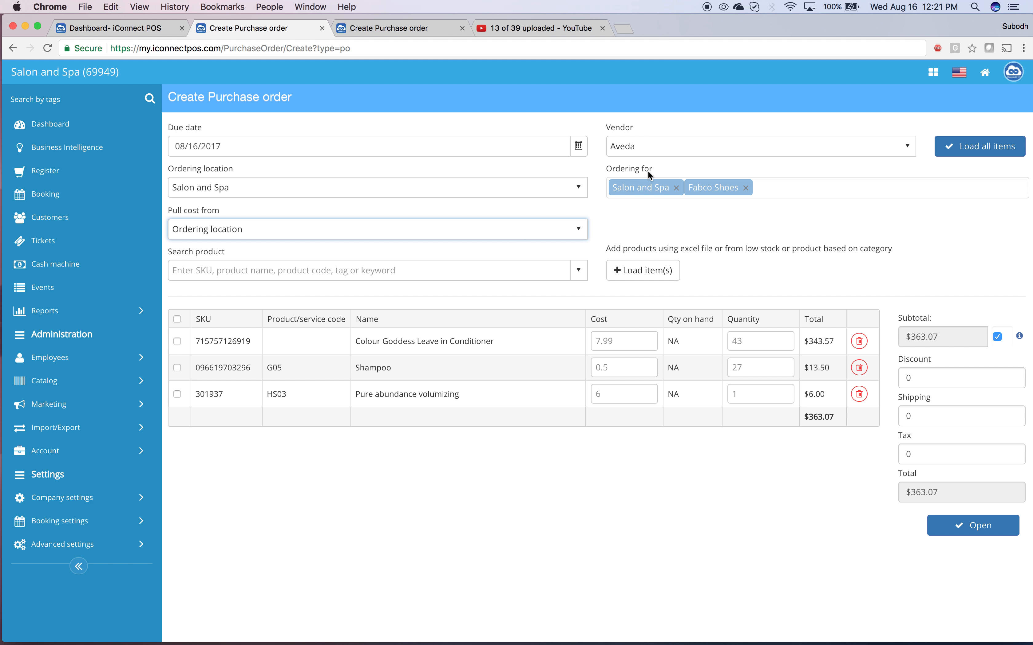
pyautogui.click(420, 229)
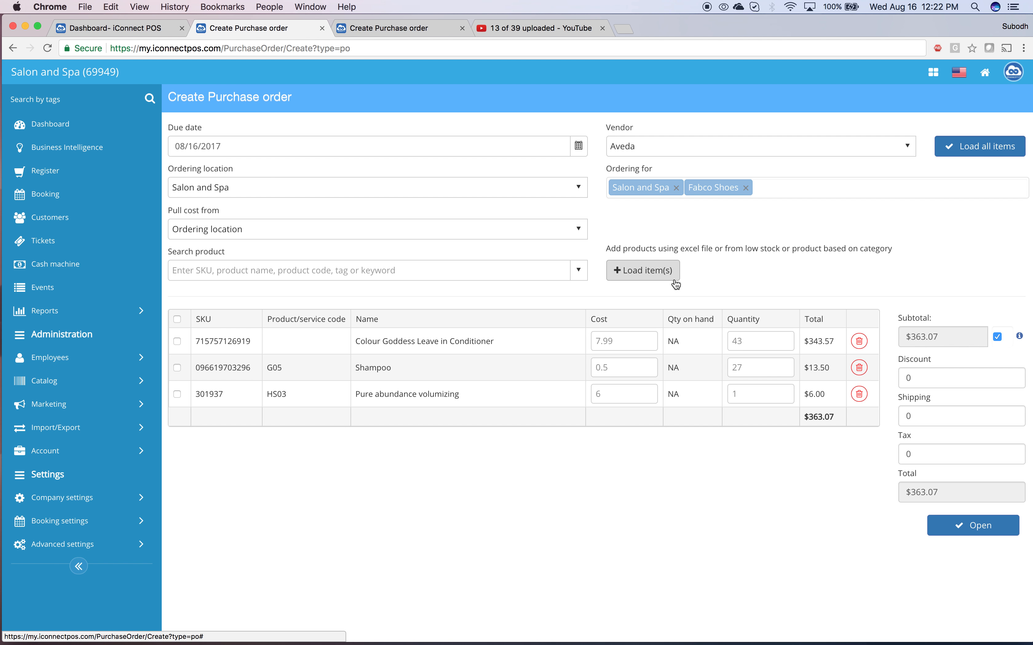
# Step: Review the ways to load items, including the category selection and CSV file options, without adding any
pyautogui.click(673, 270)
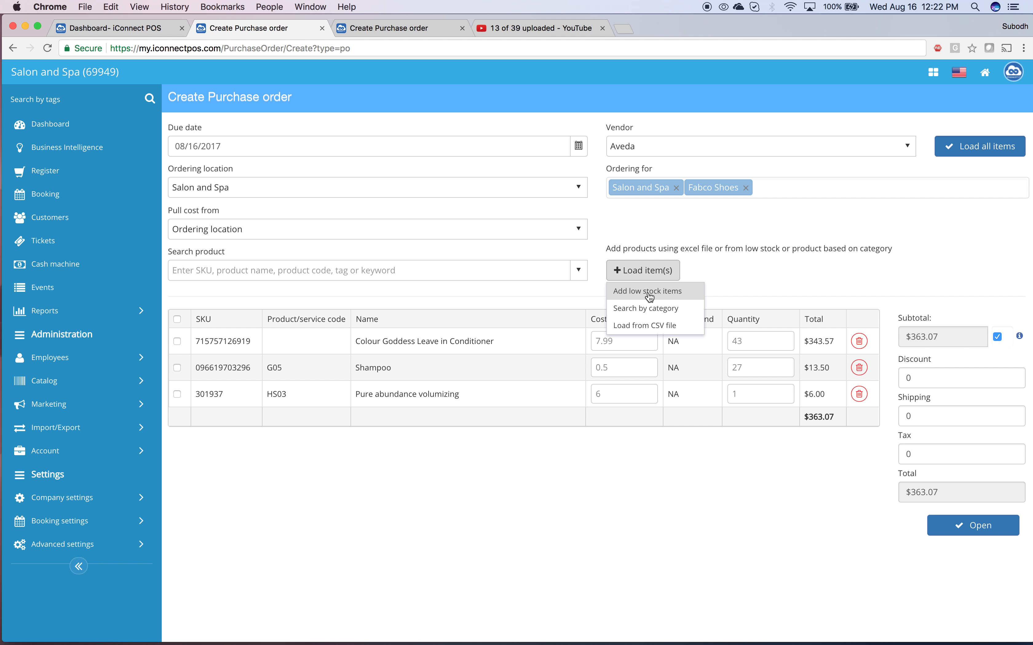
pyautogui.click(636, 315)
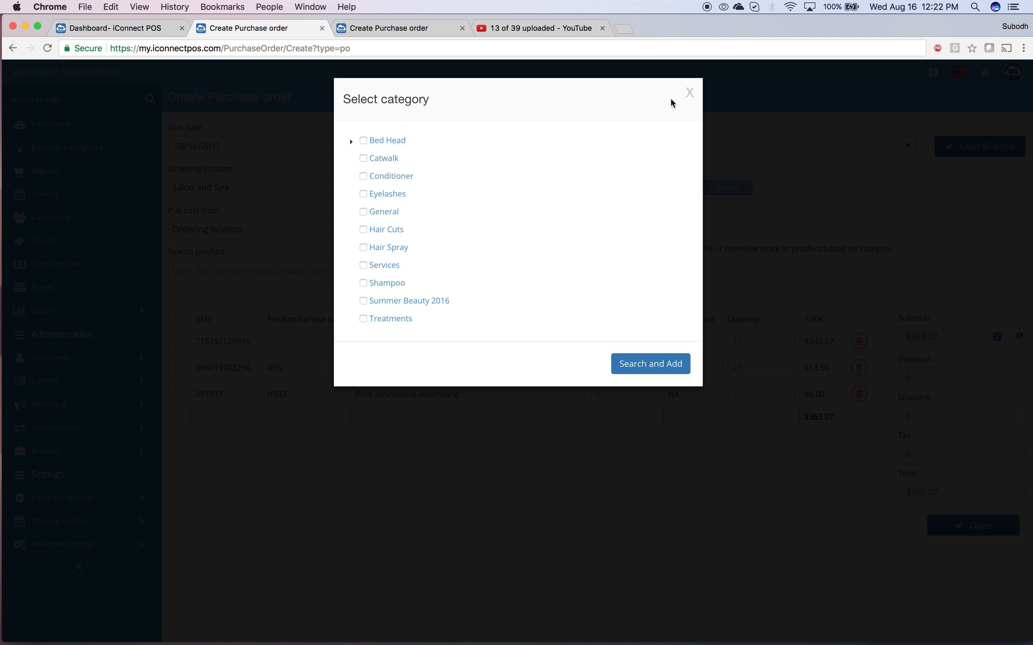
pyautogui.click(690, 93)
pyautogui.click(661, 277)
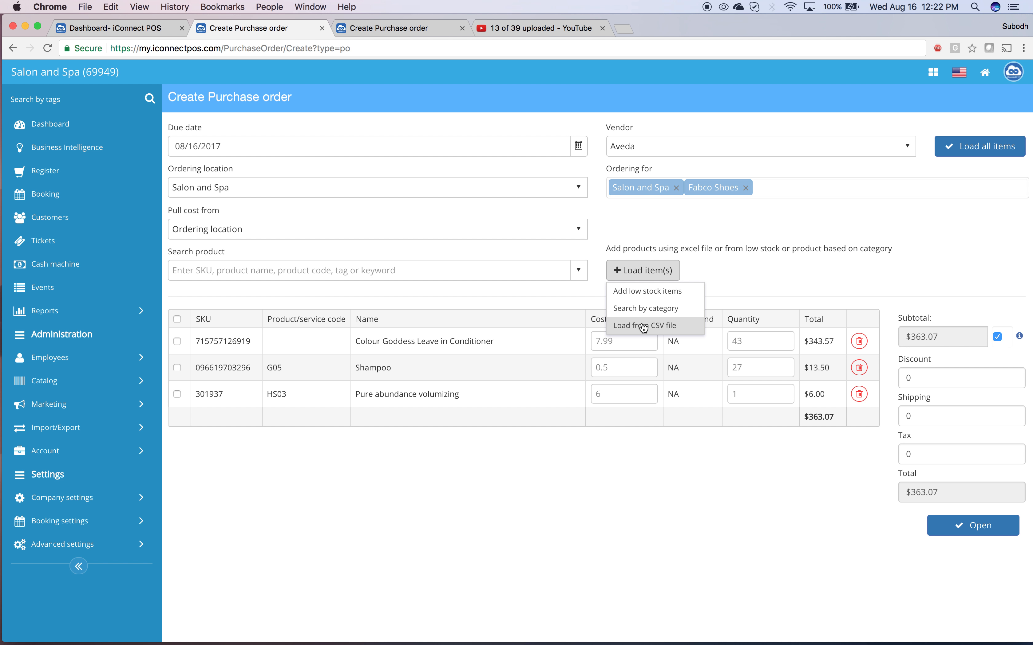
pyautogui.click(797, 221)
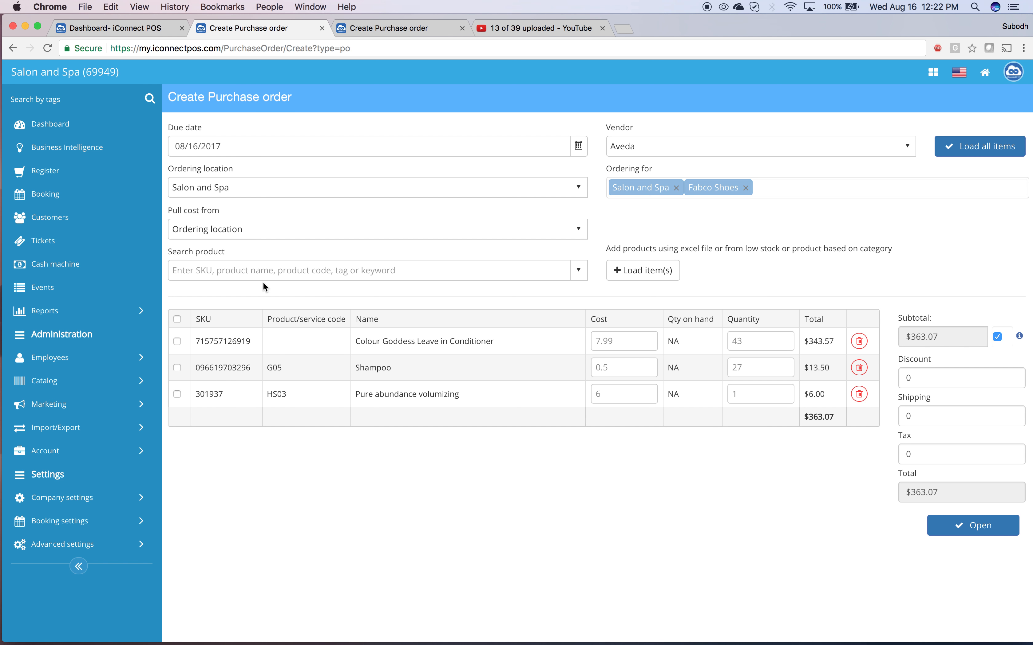
# Step: Save the purchase order as open and view its export options
pyautogui.click(261, 270)
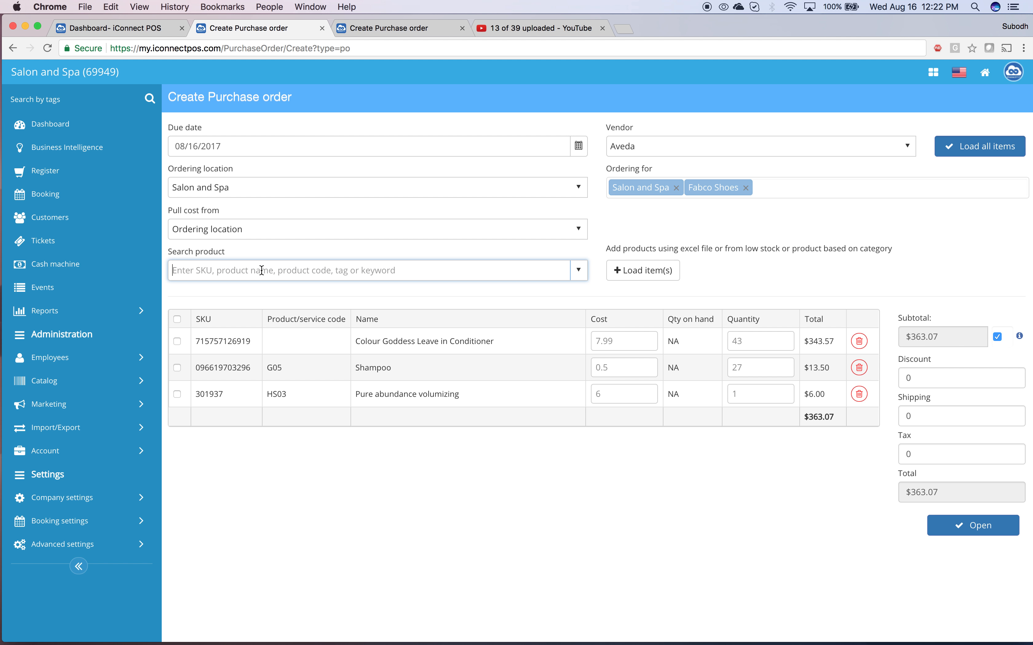
pyautogui.click(966, 532)
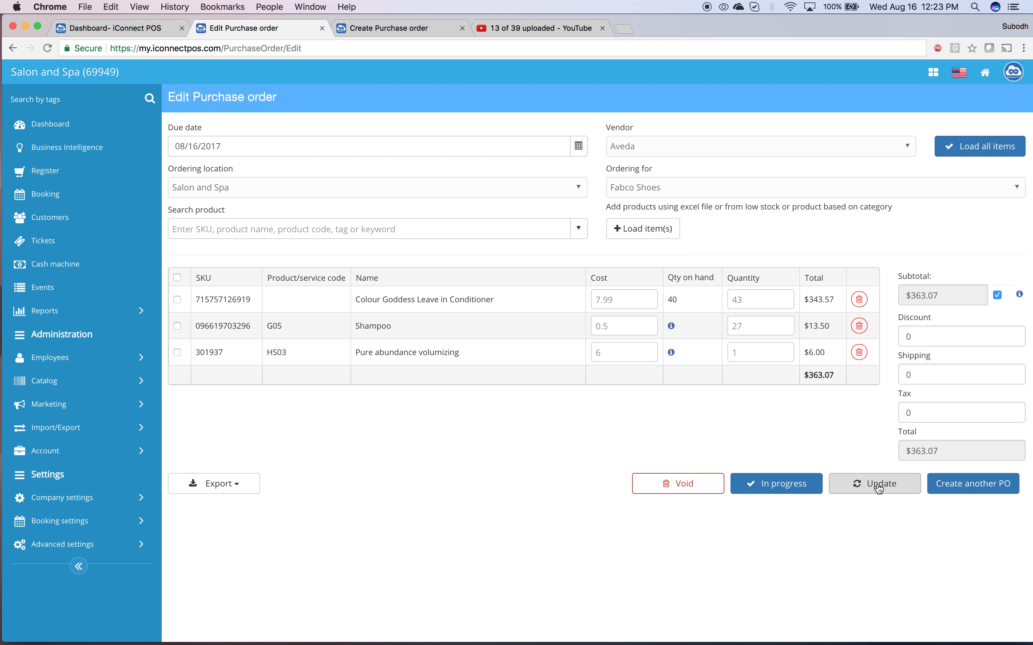
pyautogui.click(225, 492)
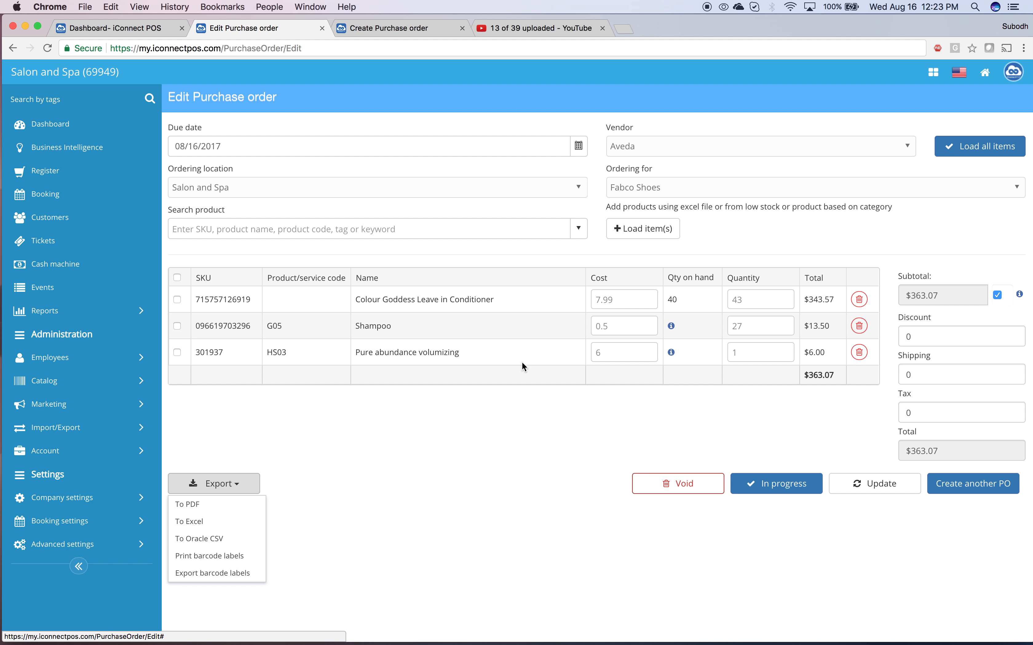
pyautogui.click(488, 522)
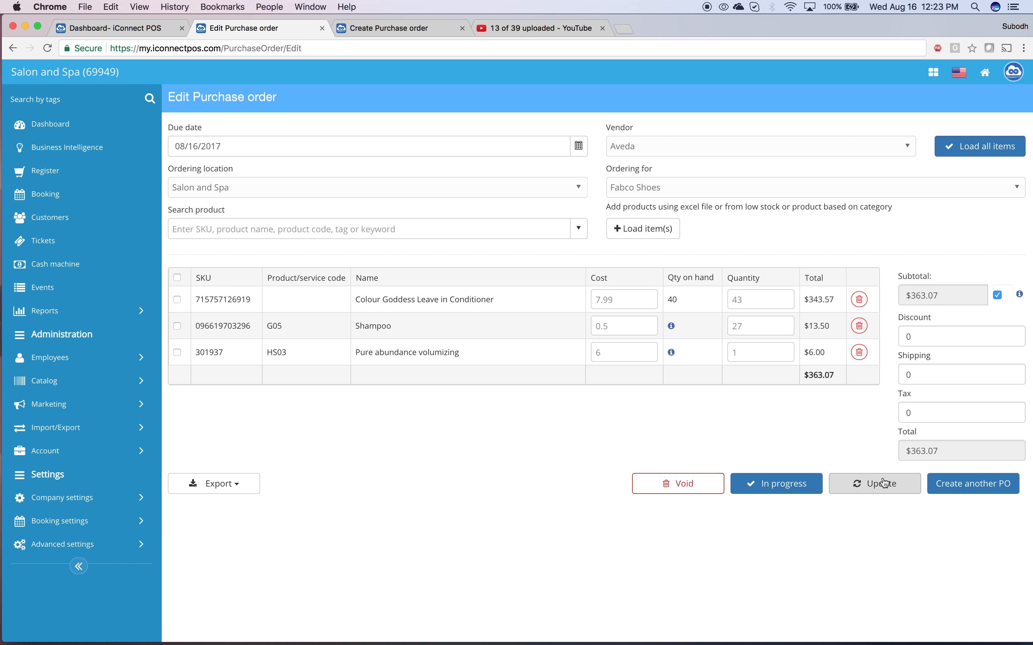
# Step: Mark the Fabco Shoes purchase order as in progress and receive all its items in full
pyautogui.click(767, 493)
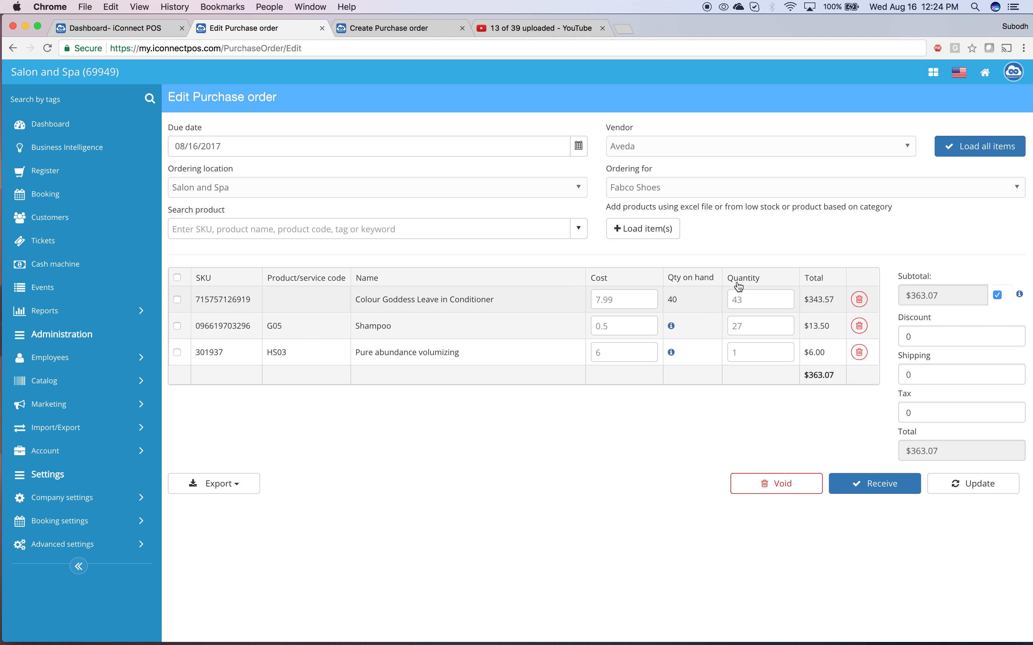
pyautogui.click(865, 495)
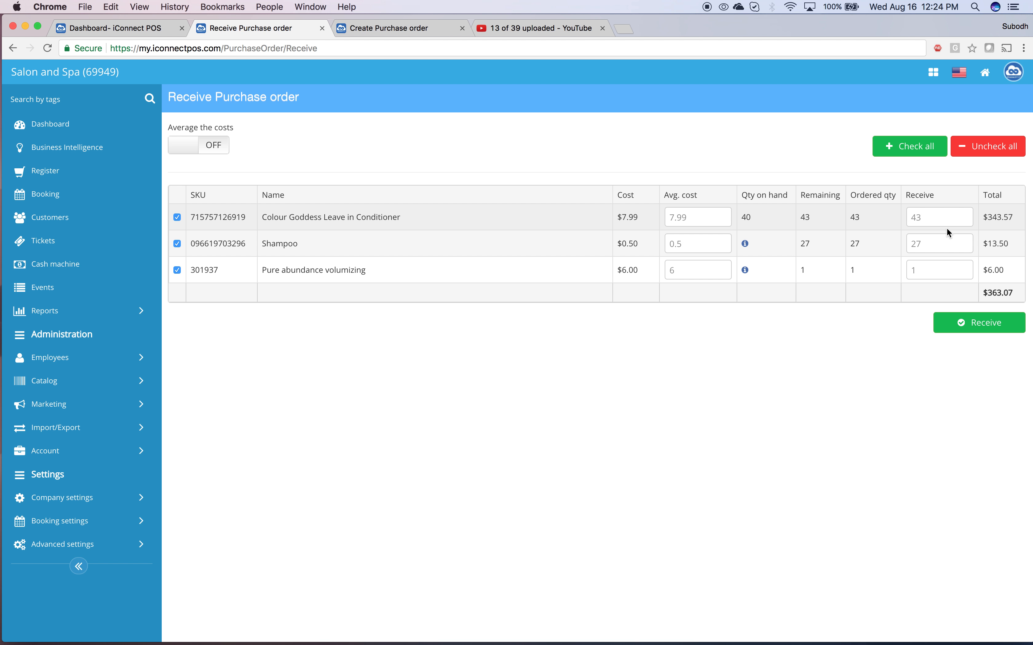
pyautogui.click(971, 334)
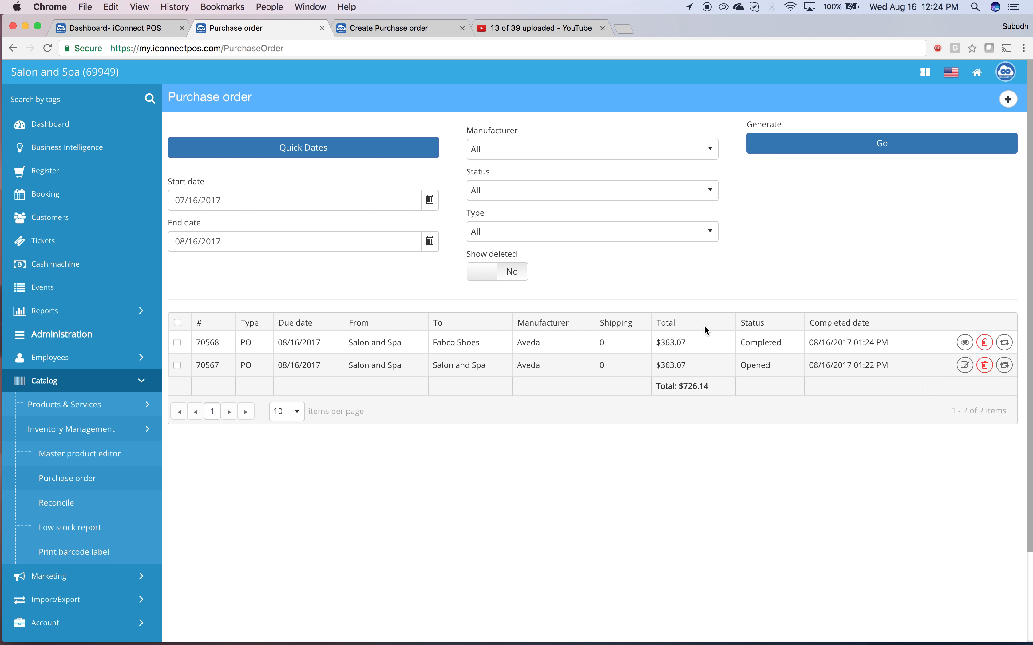
# Step: Check the status and destination store of both orders in the purchase order list
pyautogui.doubleClick(762, 341)
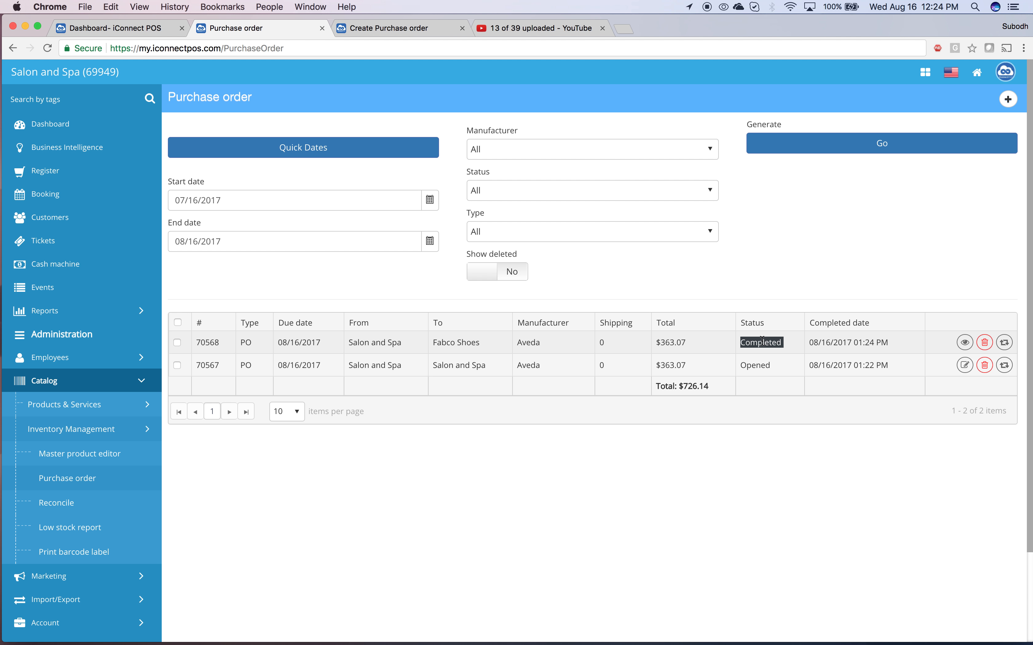
pyautogui.click(436, 347)
pyautogui.moveTo(436, 348); pyautogui.dragTo(465, 368)
pyautogui.click(447, 371)
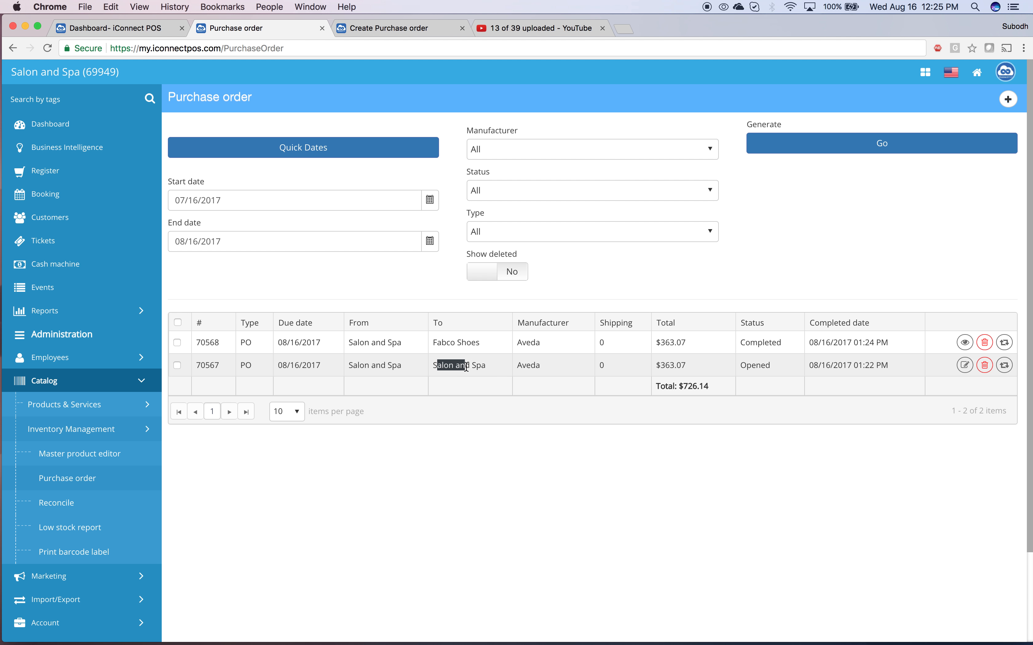